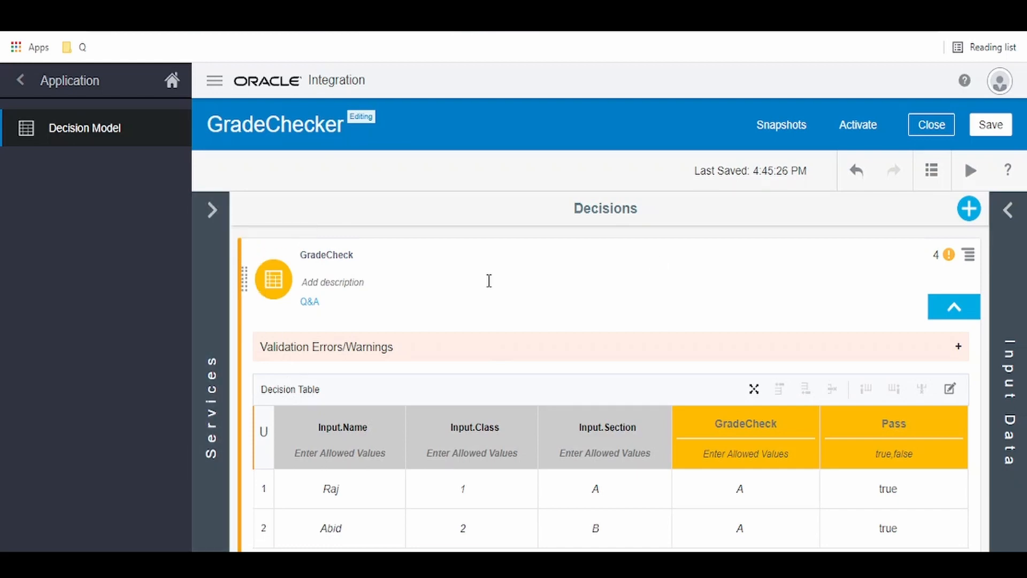
# - Show the decision services panel beside the GradeChecker model
pyautogui.click(213, 210)
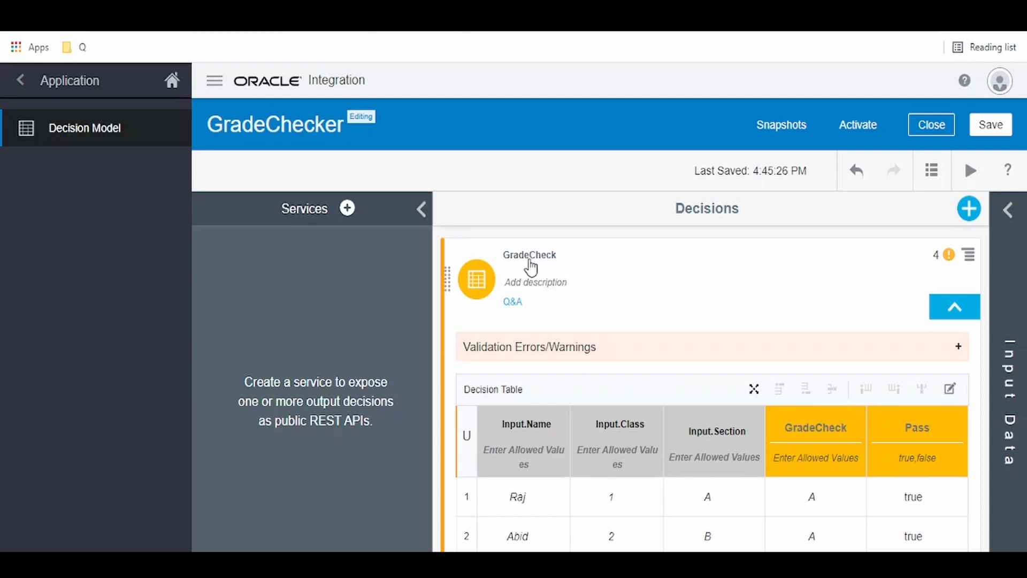
# - Create a new decision service named GradeCheck_API
pyautogui.click(347, 208)
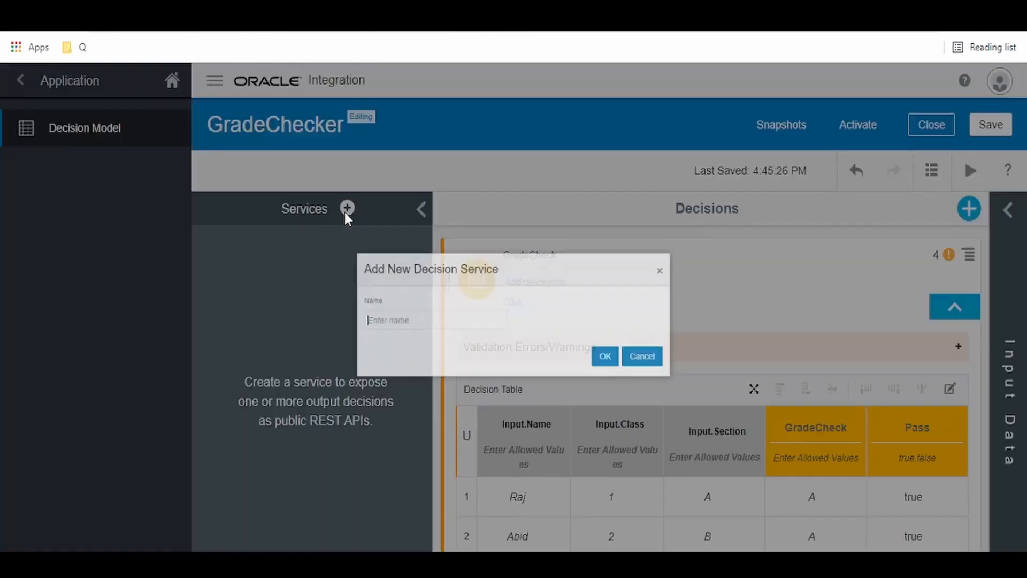
pyautogui.write('GradeCheck')
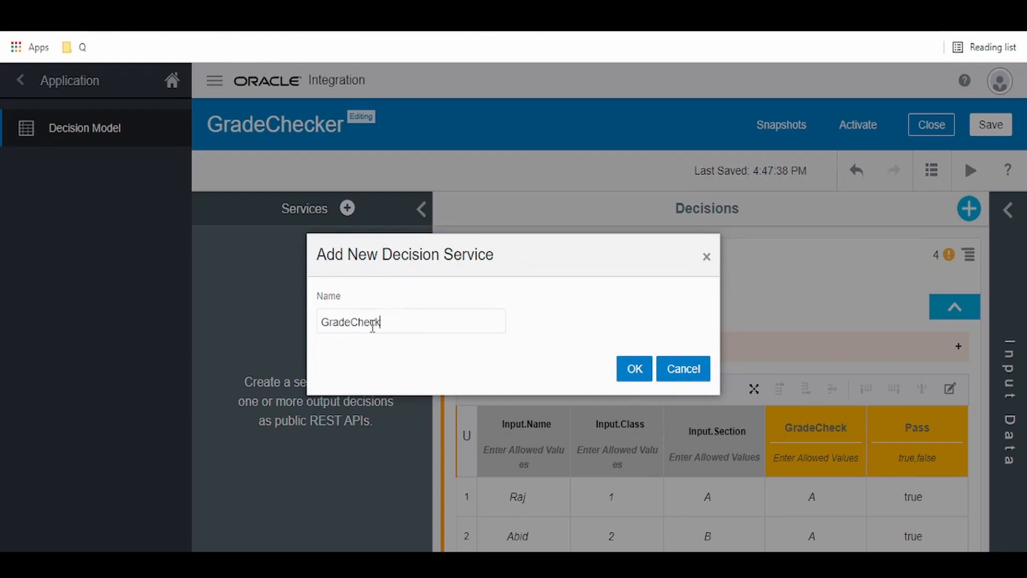
pyautogui.write('_API')
pyautogui.click(630, 370)
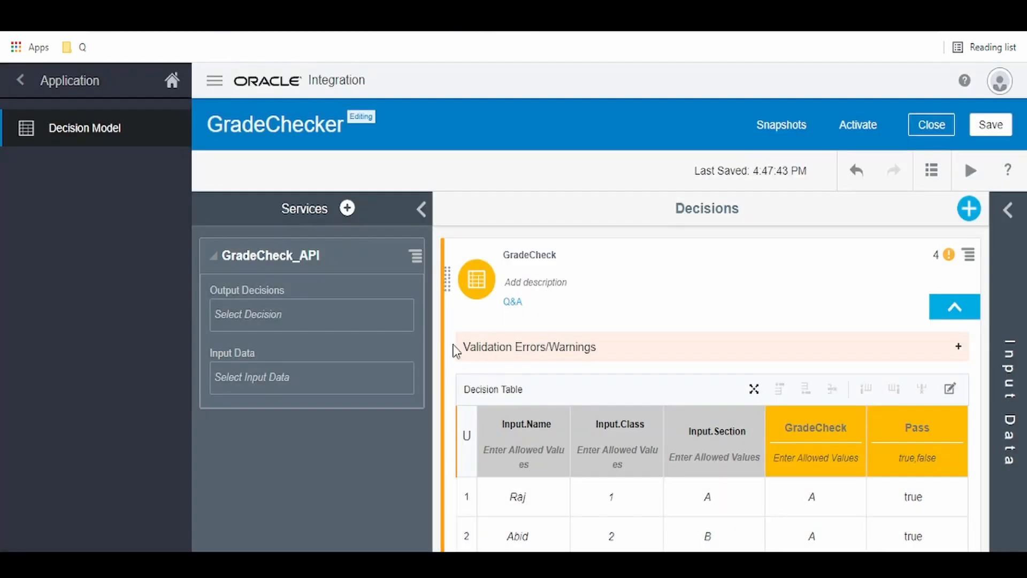
# - Give GradeCheck_API the GradeCheck output decision and Input as its input data
pyautogui.click(358, 320)
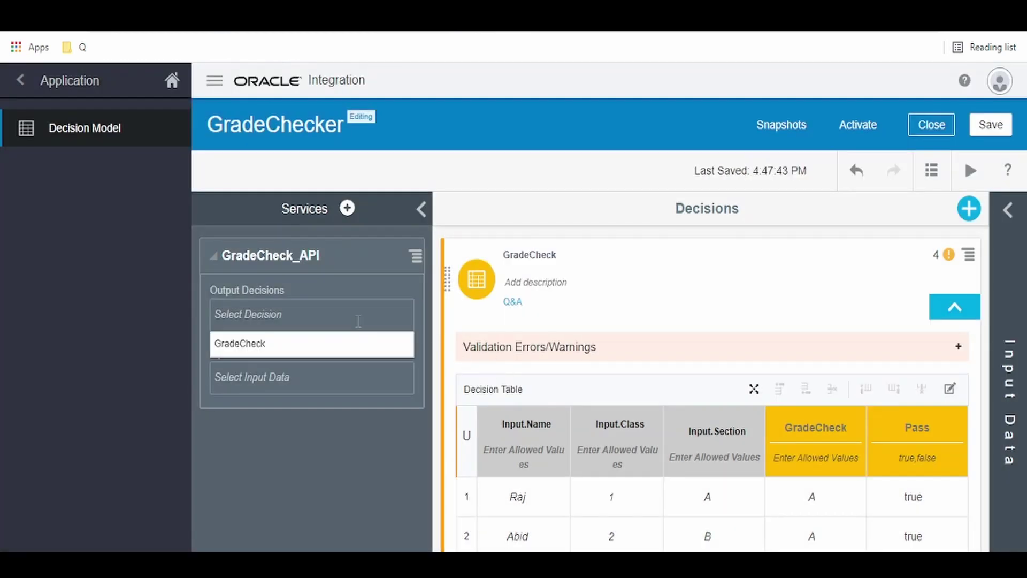
pyautogui.click(258, 345)
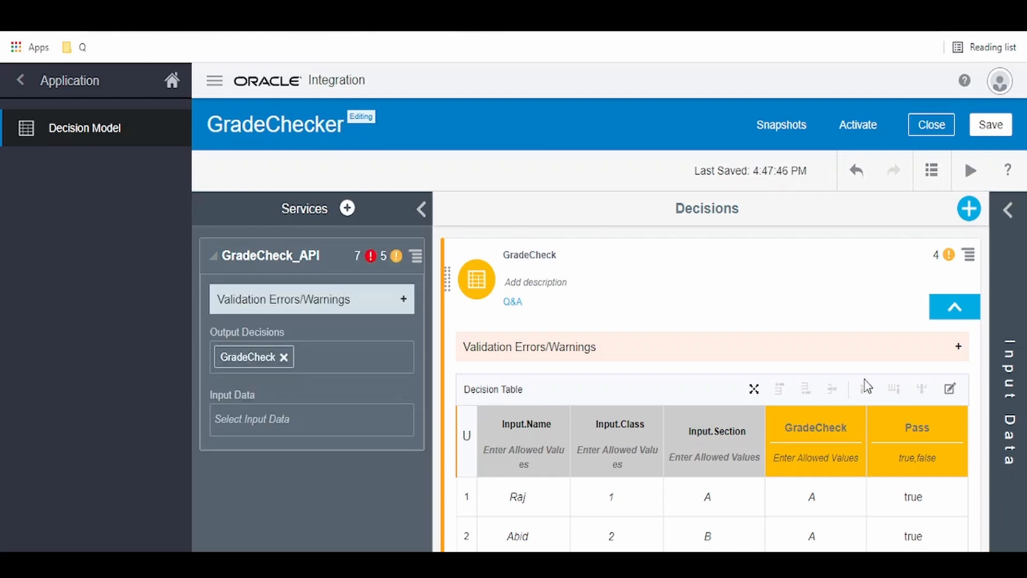
pyautogui.click(262, 417)
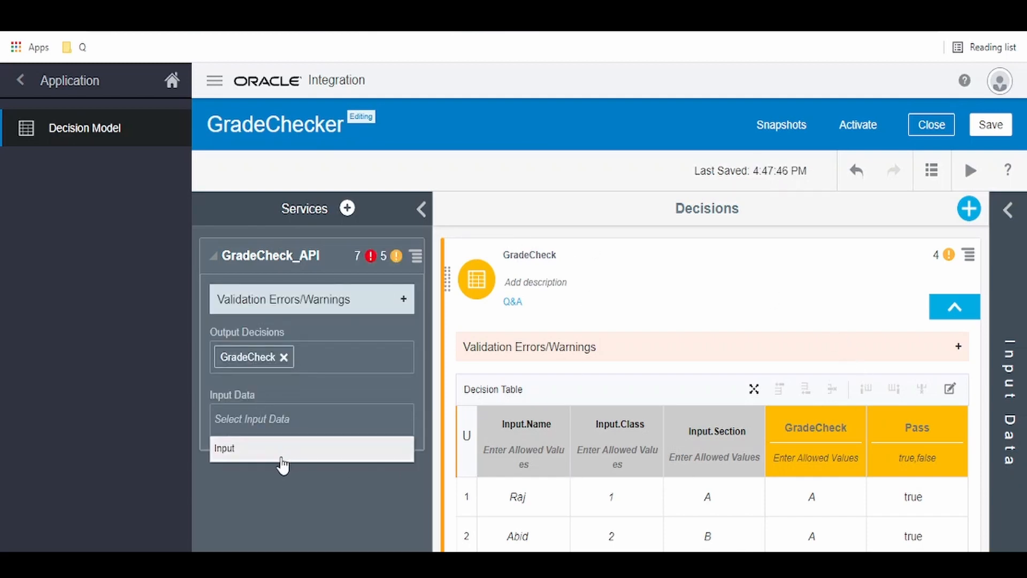
pyautogui.click(281, 457)
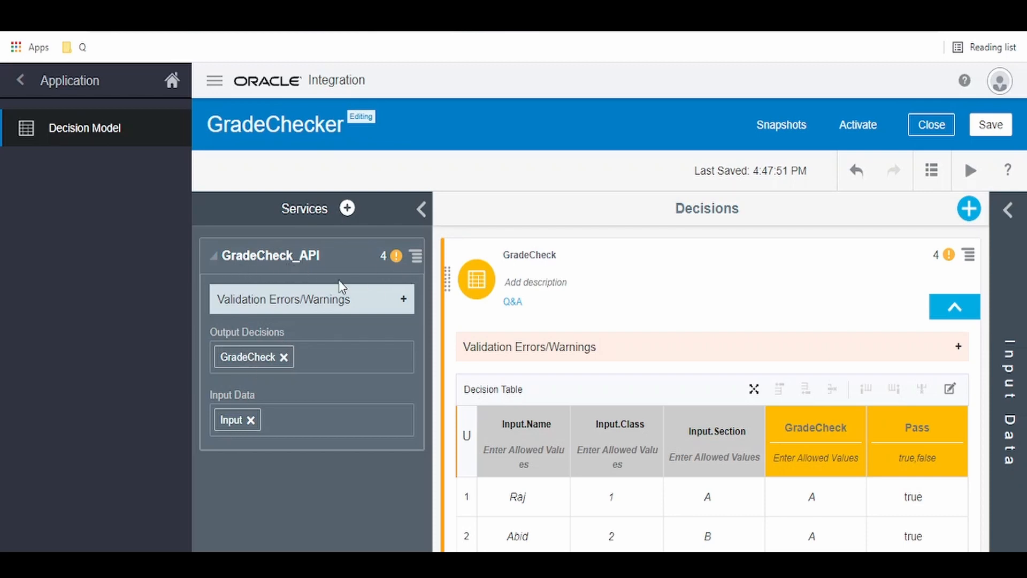
# - View the GradeCheck_API payload definitions and its endpoint URL
pyautogui.click(416, 257)
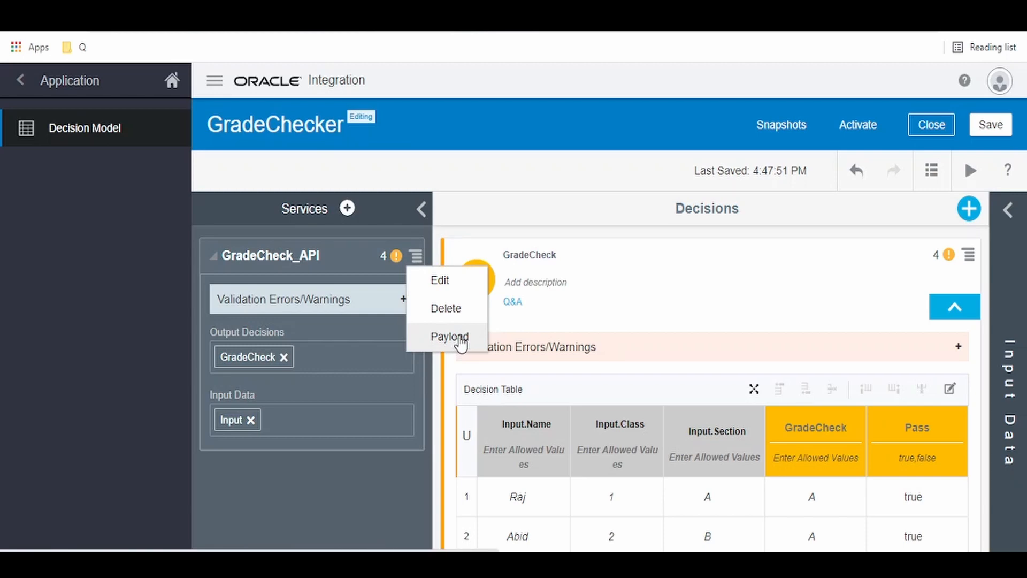
pyautogui.click(461, 344)
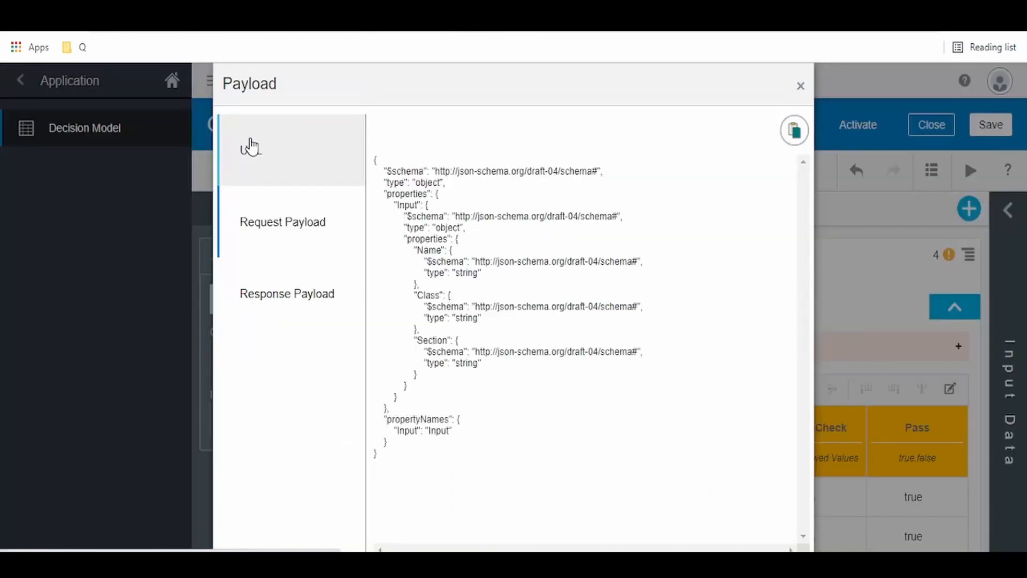
pyautogui.click(264, 166)
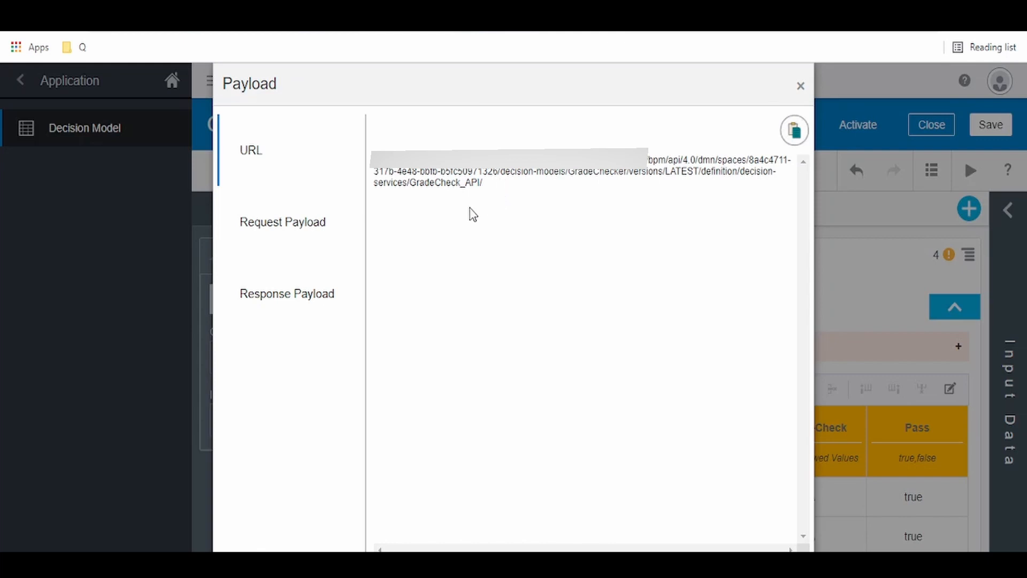
# - Review the request and response payload schemas, then return to the decision table
pyautogui.click(251, 238)
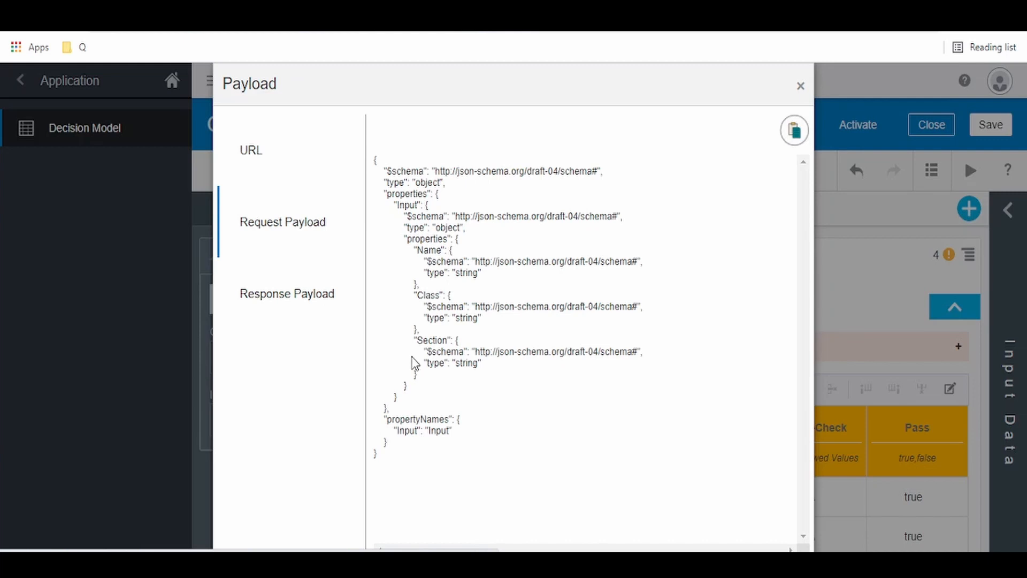
pyautogui.doubleClick(439, 431)
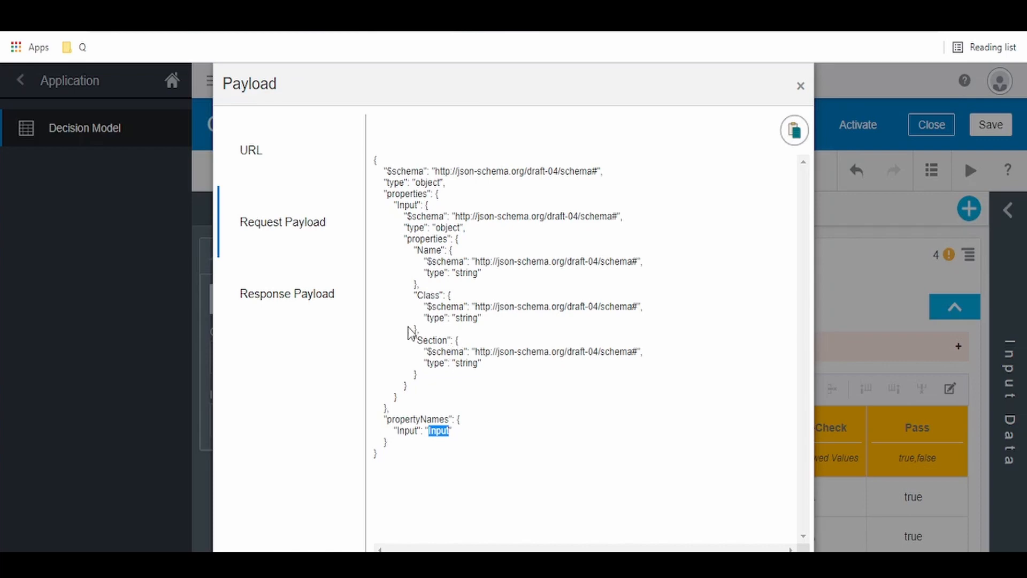
pyautogui.click(337, 304)
pyautogui.scroll(-5, 463, 470)
pyautogui.scroll(3, 464, 471)
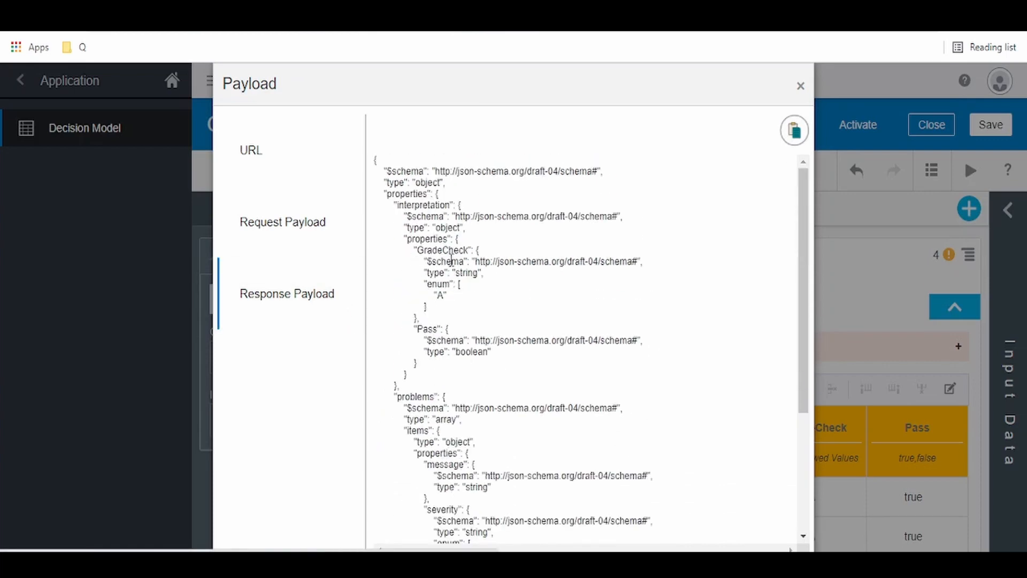
pyautogui.scroll(-2, 435, 350)
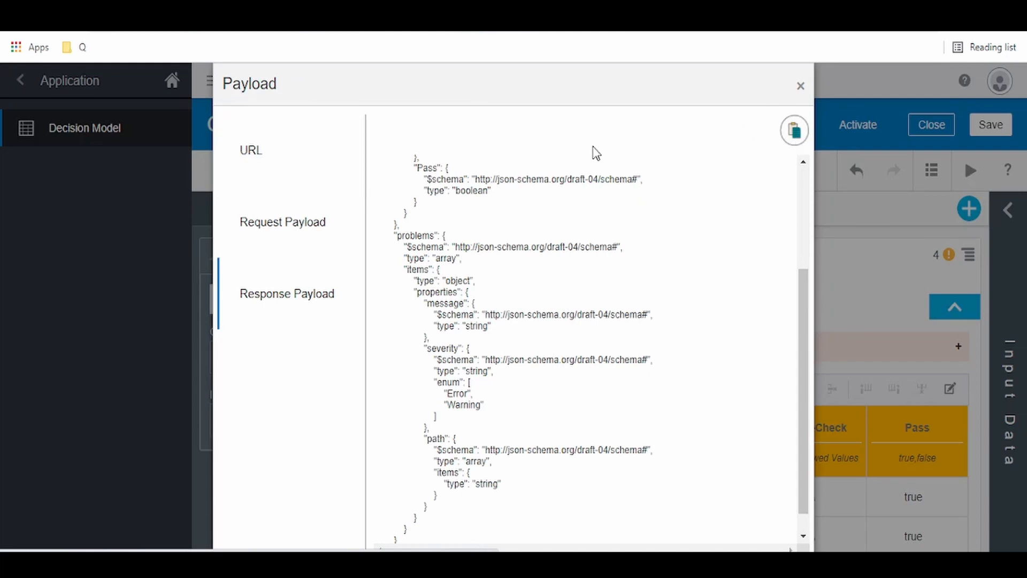
pyautogui.press('Escape')
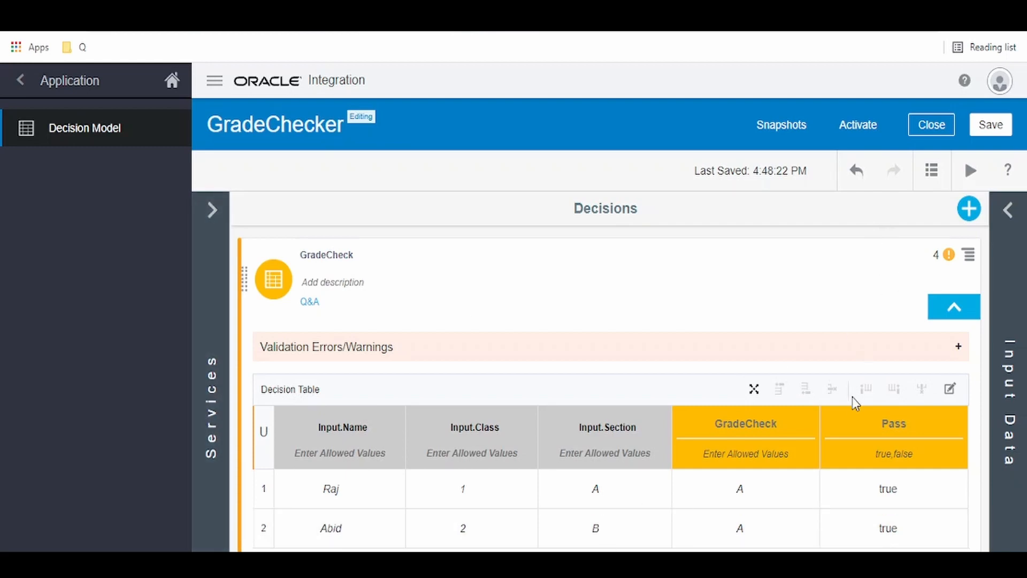
# - Check the model's existing snapshots before activating
pyautogui.click(850, 125)
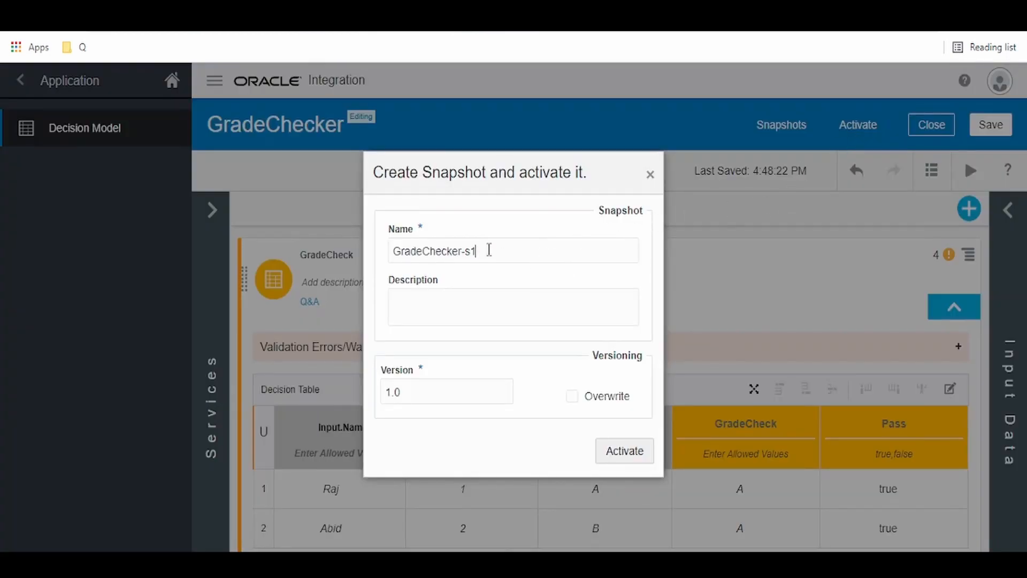
pyautogui.click(650, 174)
pyautogui.click(781, 124)
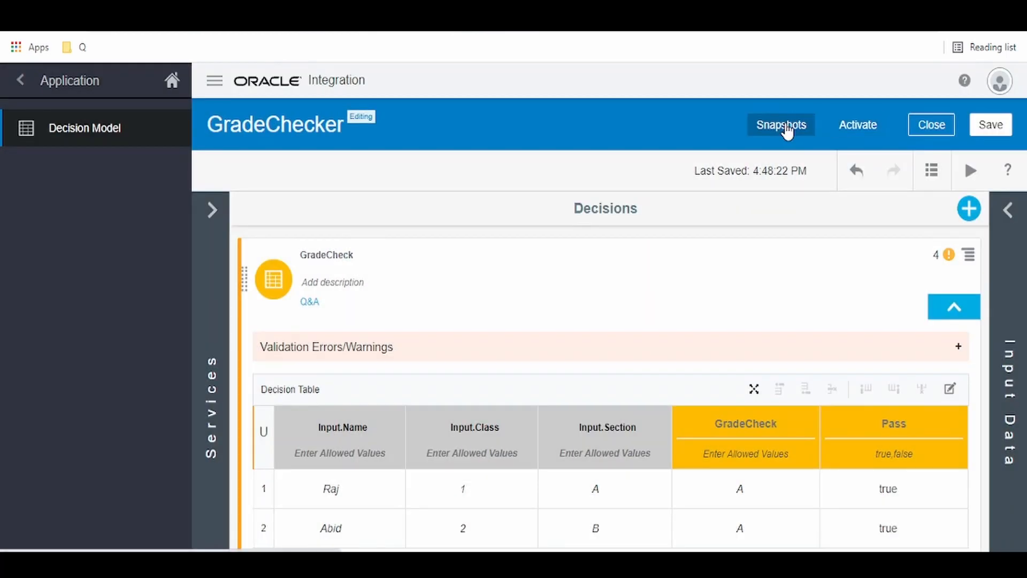
pyautogui.click(725, 131)
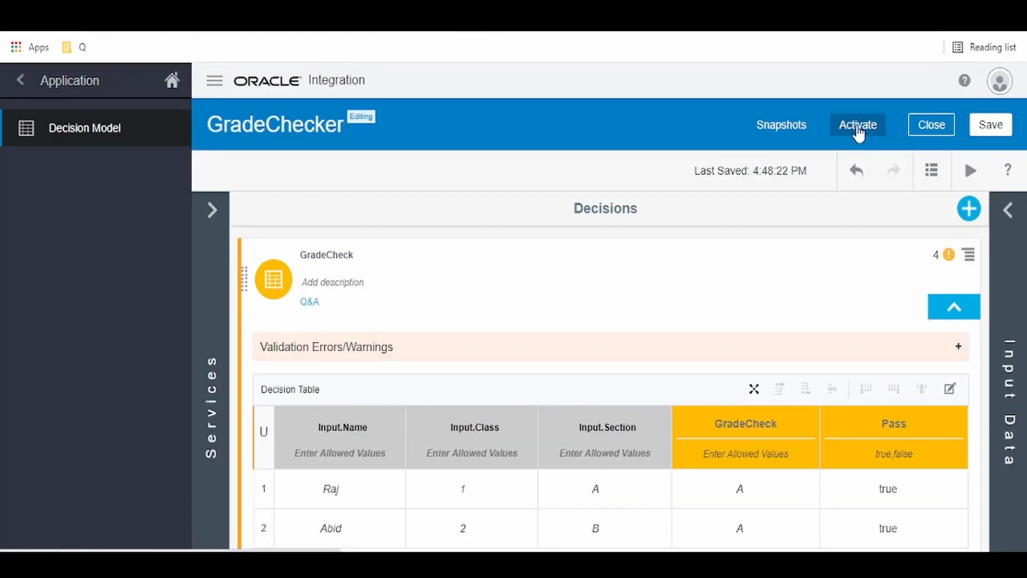
# - Activate snapshot GradeChecker-s1, version 1.0, described as 'Snapshot 01'
pyautogui.click(857, 125)
pyautogui.doubleClick(468, 253)
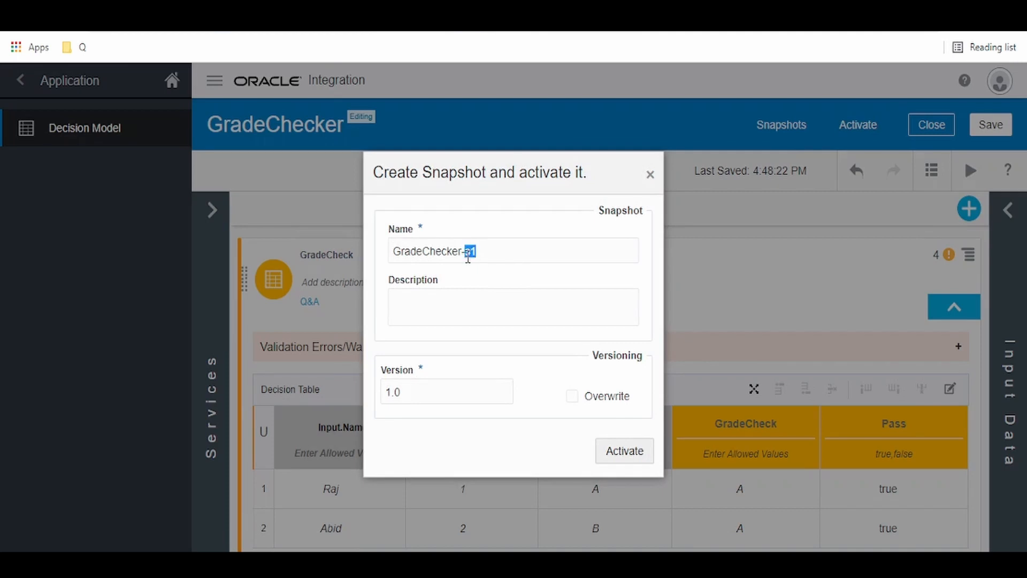
pyautogui.click(493, 251)
pyautogui.click(467, 306)
pyautogui.write('Sn')
pyautogui.write('apshot 01')
pyautogui.click(430, 391)
pyautogui.click(630, 456)
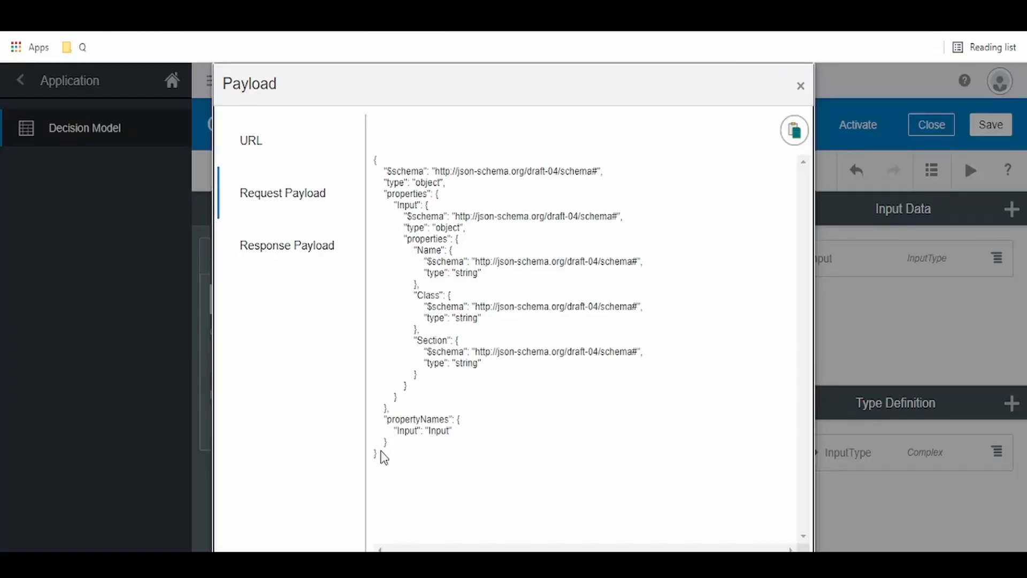
# - Select the request payload schema with its Input property for copying
pyautogui.moveTo(380, 456); pyautogui.dragTo(380, 163)
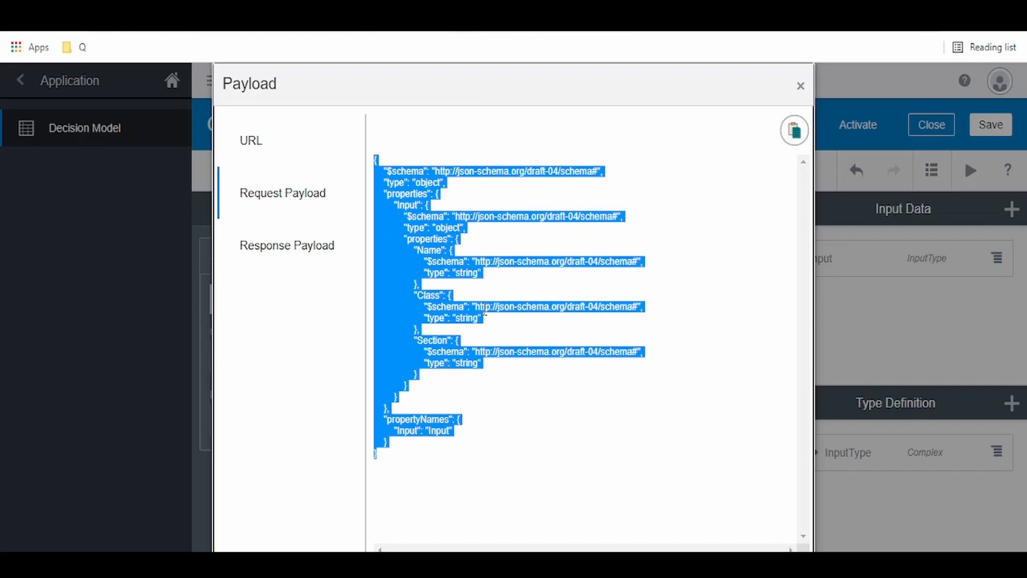
pyautogui.click(433, 454)
pyautogui.moveTo(396, 432); pyautogui.dragTo(422, 432)
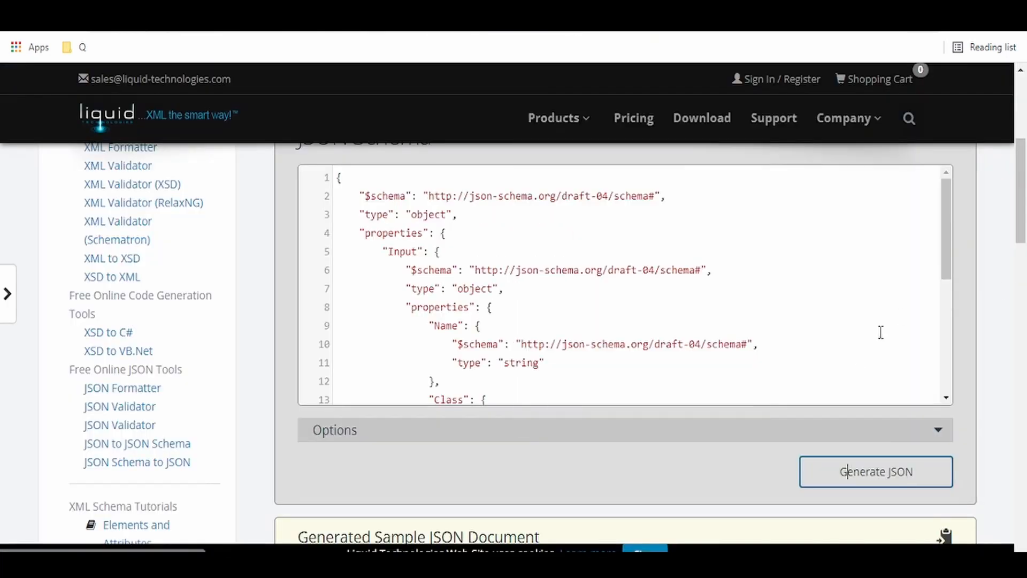
pyautogui.scroll(2, 881, 333)
pyautogui.scroll(2, 878, 333)
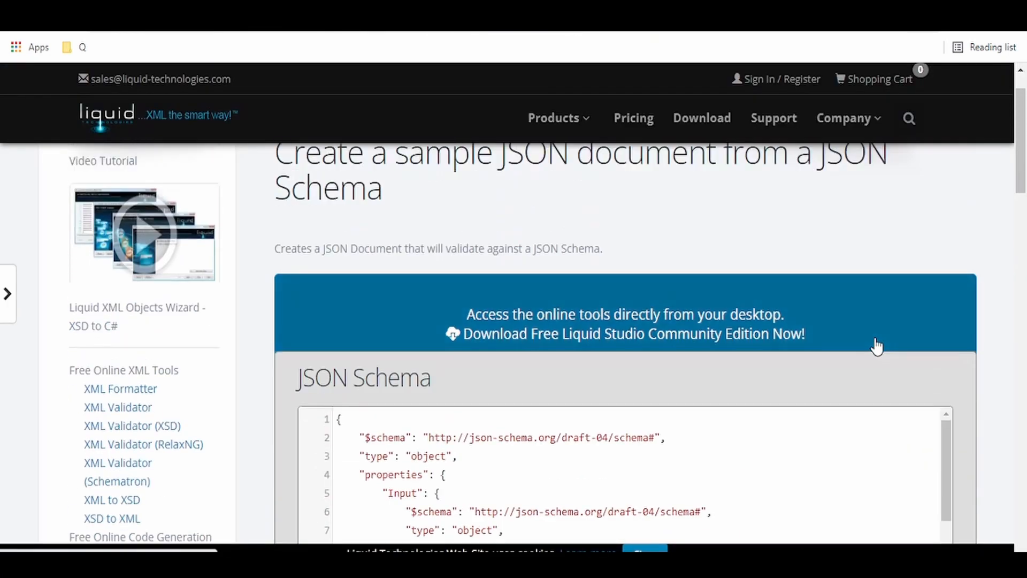
pyautogui.scroll(-1, 874, 347)
pyautogui.scroll(-5, 867, 350)
pyautogui.scroll(-2, 867, 348)
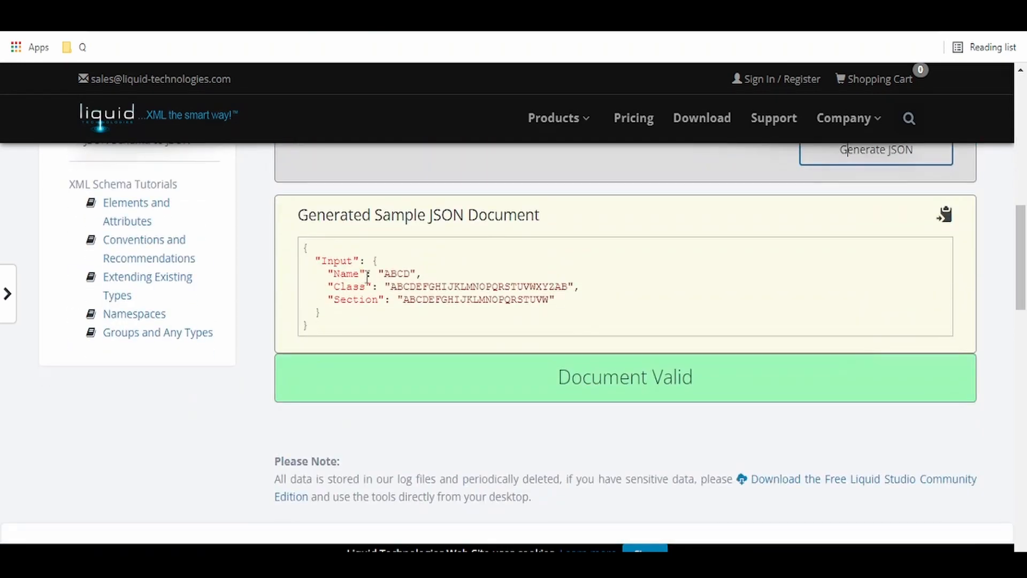
pyautogui.scroll(4, 344, 316)
pyautogui.scroll(2, 353, 322)
pyautogui.scroll(-3, 419, 387)
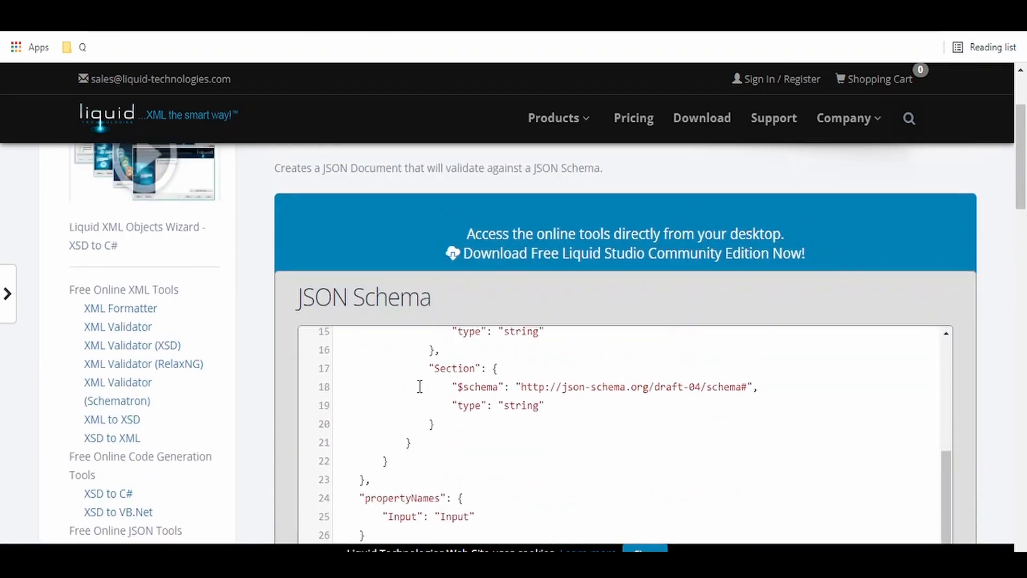
pyautogui.scroll(-1, 420, 386)
pyautogui.scroll(-4, 385, 374)
pyautogui.scroll(-1, 348, 361)
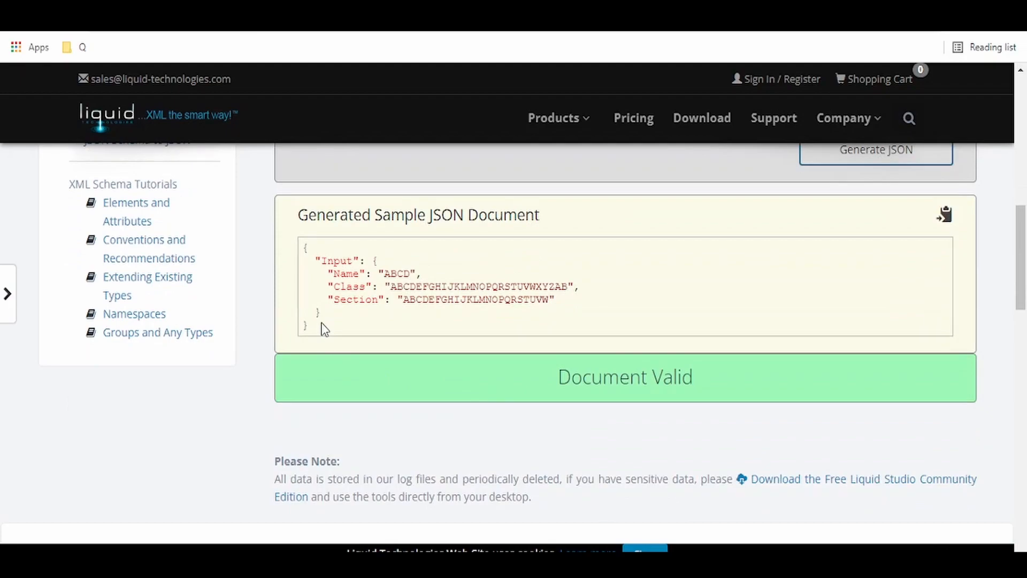
# - Select the generated sample JSON with Input's Name, Class and Section
pyautogui.moveTo(307, 331); pyautogui.dragTo(298, 263)
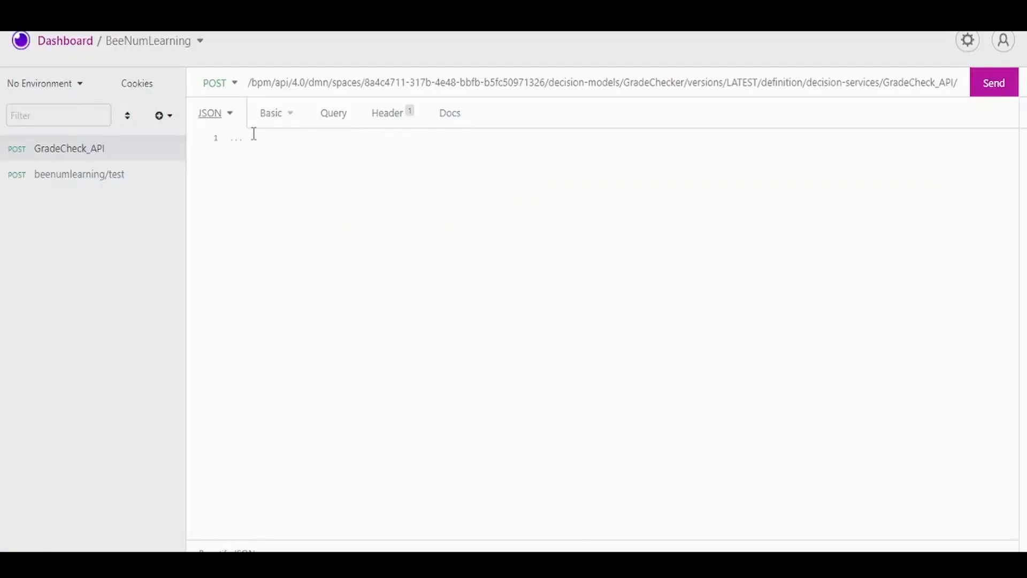
# - Paste the sample JSON into the request body and edit values such as Name Raj
pyautogui.click(230, 115)
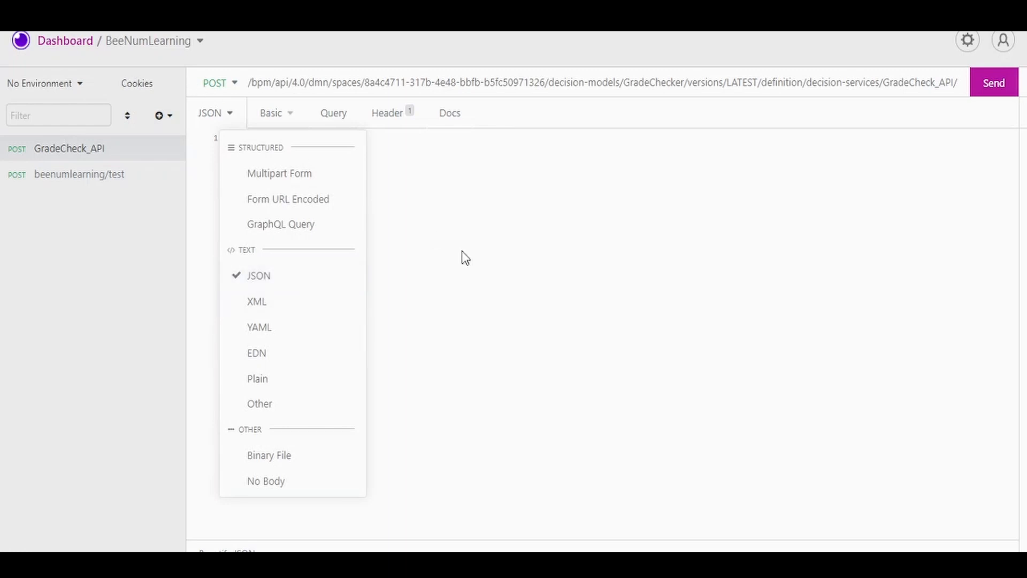
pyautogui.click(486, 278)
pyautogui.click(438, 265)
pyautogui.write('{   "Input": {     "Name": "ABCD",     "Class": "ABCDEFGHIJKLMNOPQRSTUVWXYZAB",     "Section": "ABCDEFGHIJKLMNOPQRSTUVW"   } }')
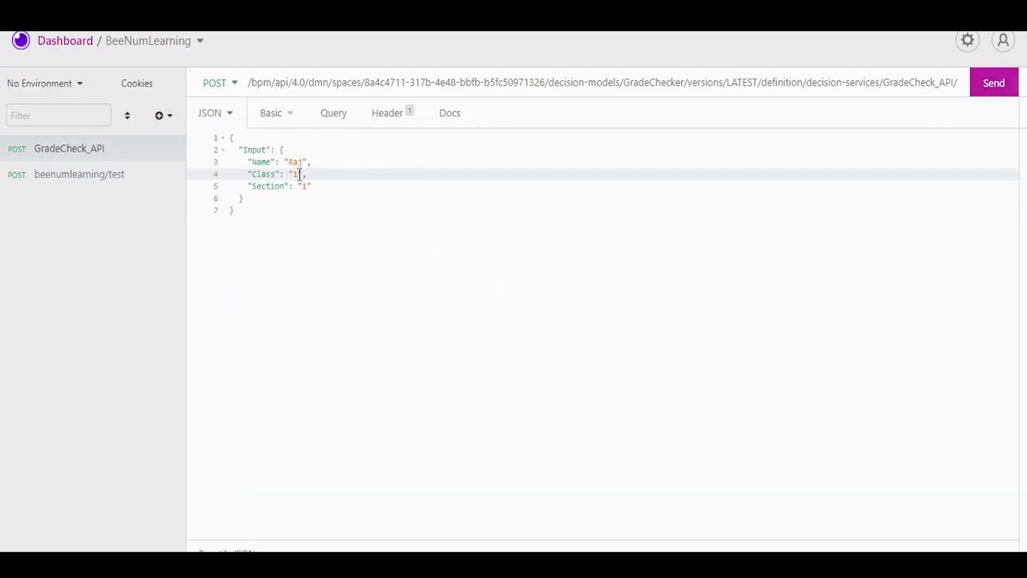
pyautogui.click(282, 186)
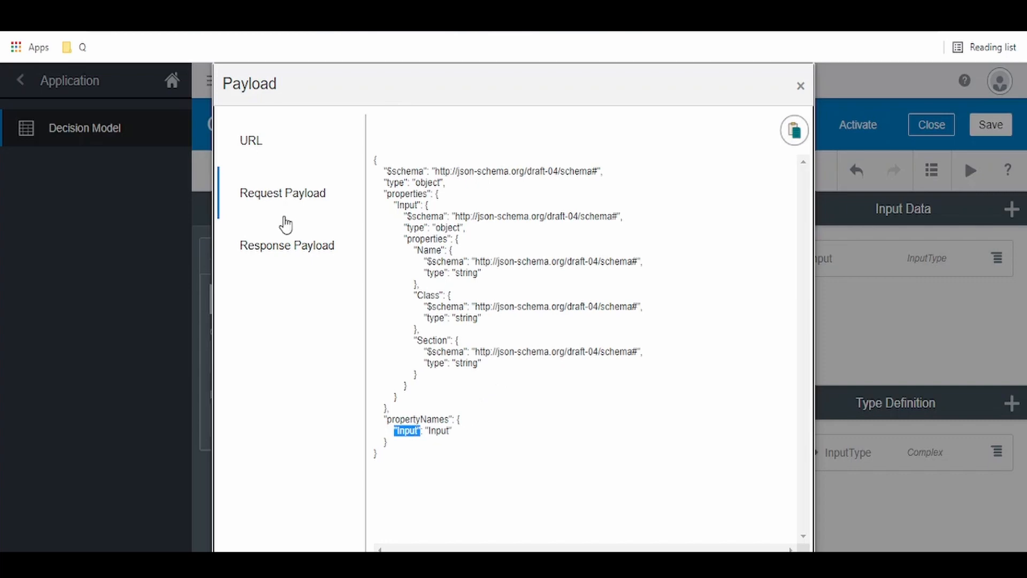
# - Select the entire GradeCheck_API response payload schema for copying
pyautogui.click(305, 268)
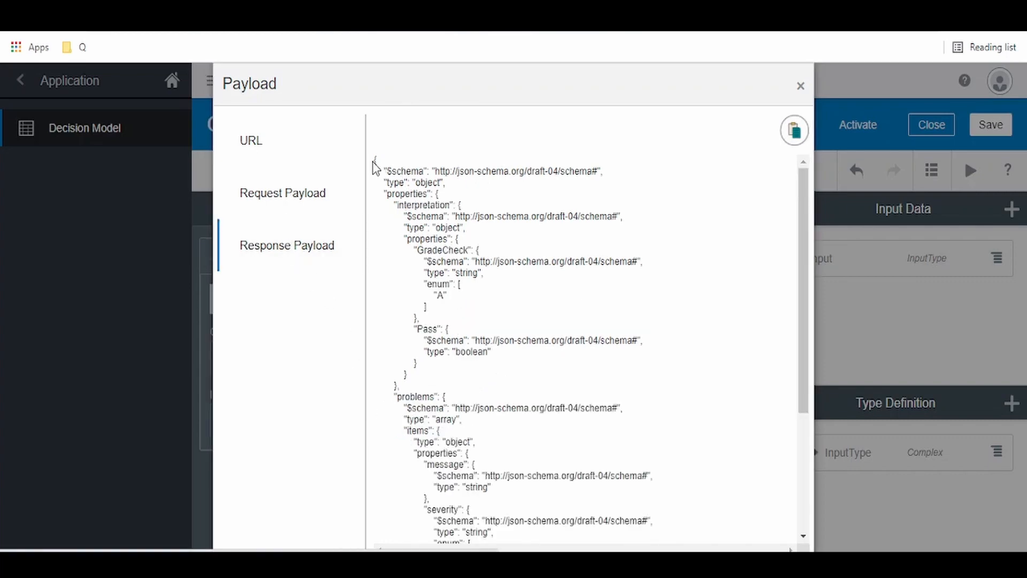
pyautogui.moveTo(374, 164); pyautogui.dragTo(416, 539)
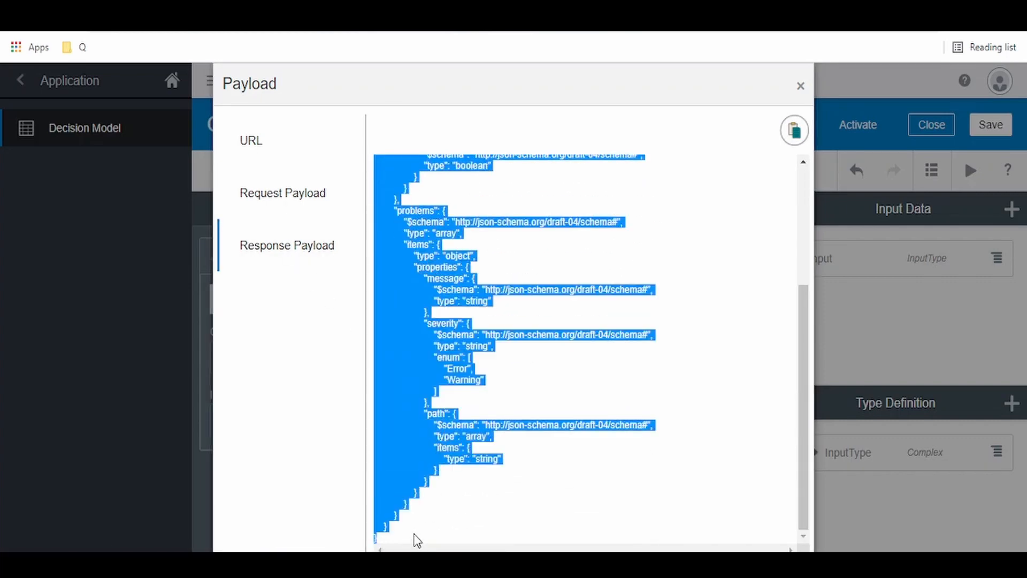
pyautogui.scroll(5, 367, 369)
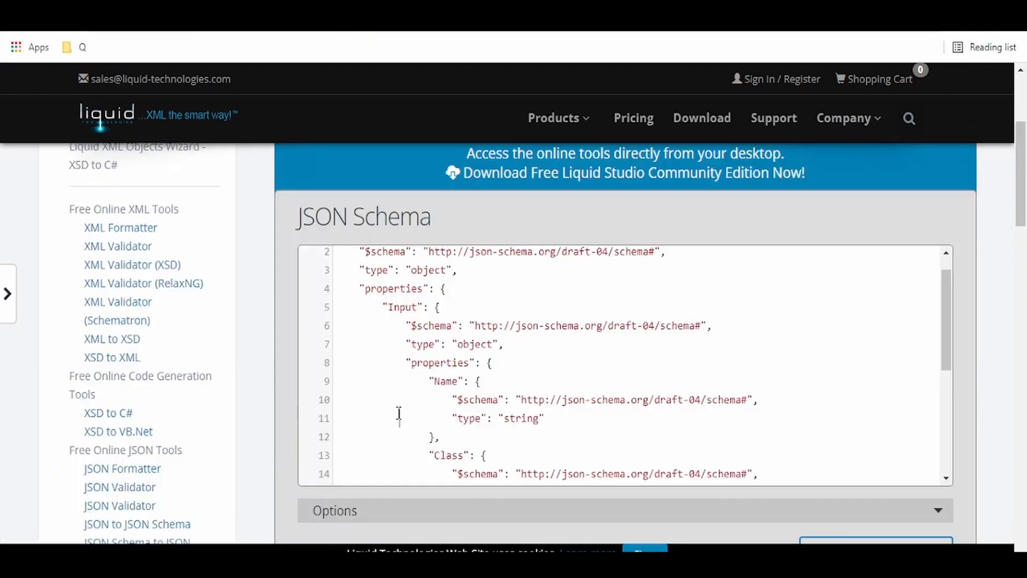
# - Generate a sample response JSON with GradeCheck and Pass values from the schema
pyautogui.hotkey('ctrl', 'a')
pyautogui.hotkey('ctrl', 'v')
pyautogui.scroll(-1, 699, 382)
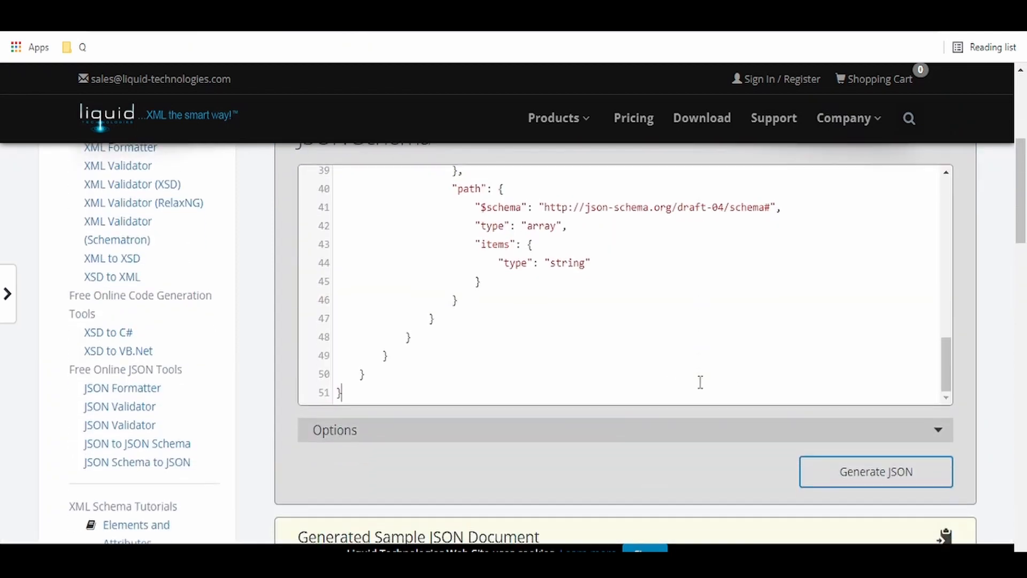
pyautogui.scroll(-2, 700, 382)
pyautogui.click(898, 309)
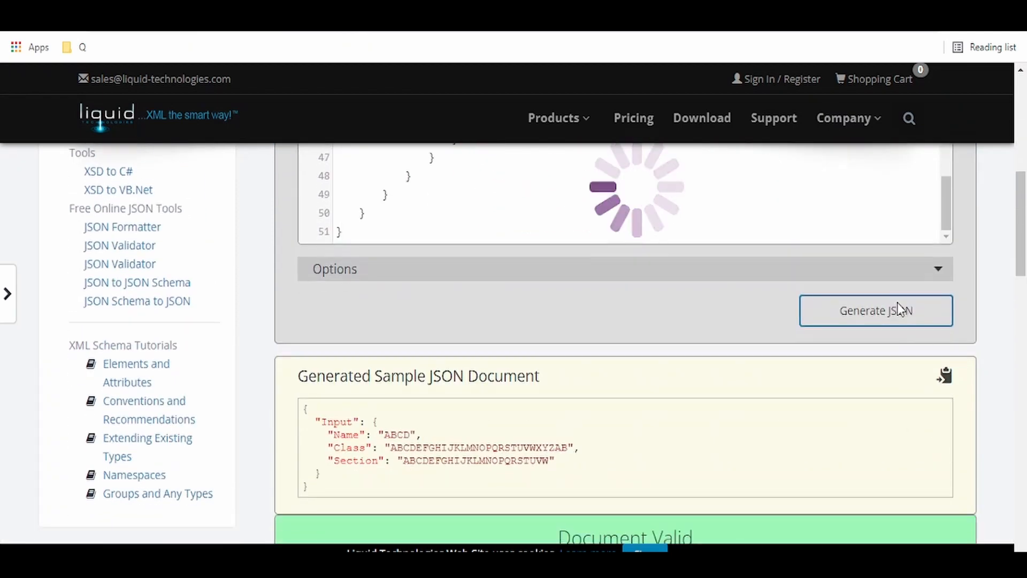
pyautogui.scroll(-3, 534, 441)
pyautogui.scroll(2, 446, 299)
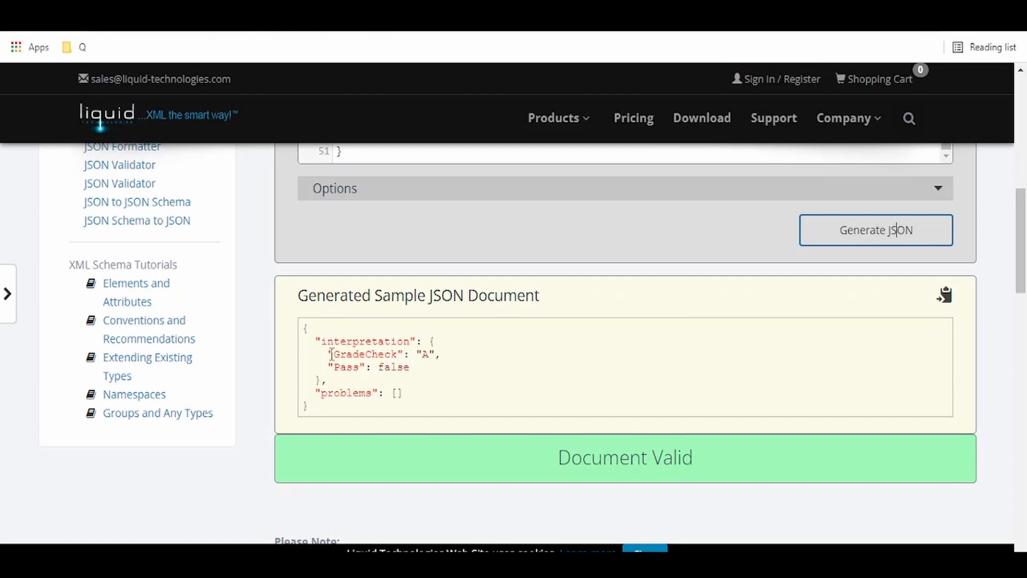
pyautogui.moveTo(331, 354); pyautogui.dragTo(411, 369)
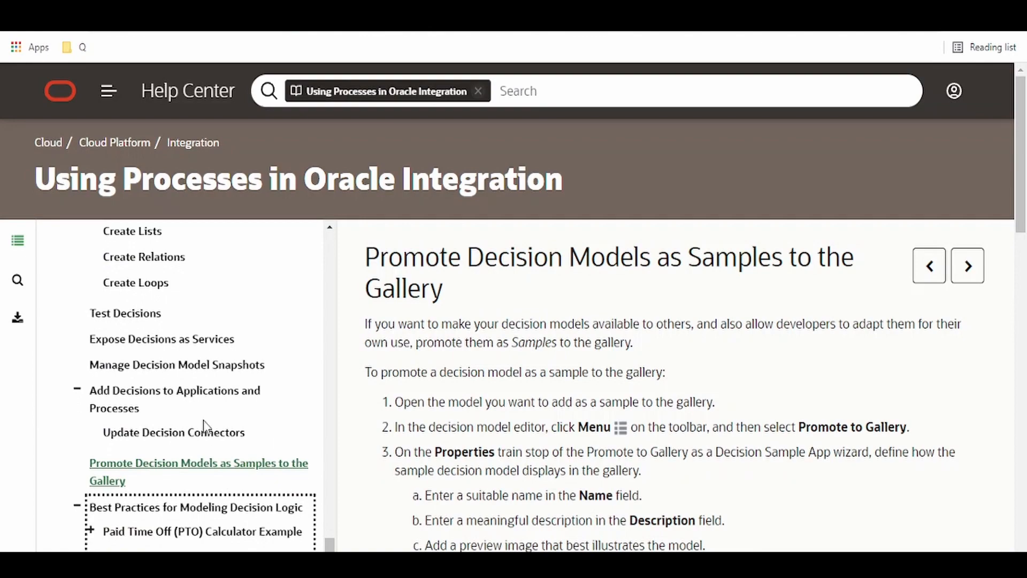
pyautogui.scroll(5, 203, 420)
pyautogui.scroll(-2, 212, 424)
# - Go to the Create If-Then-Else Statements help page
pyautogui.click(181, 474)
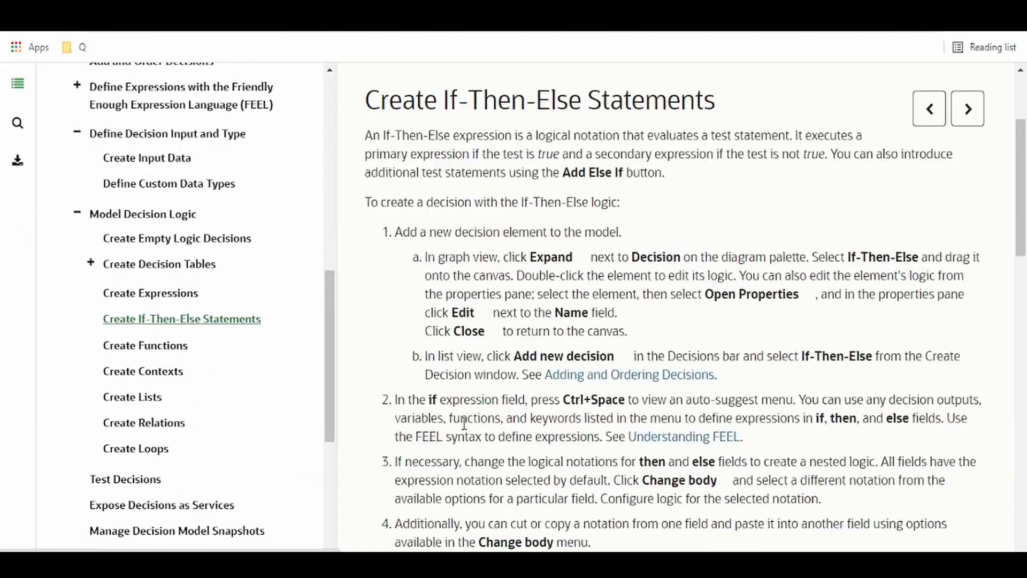